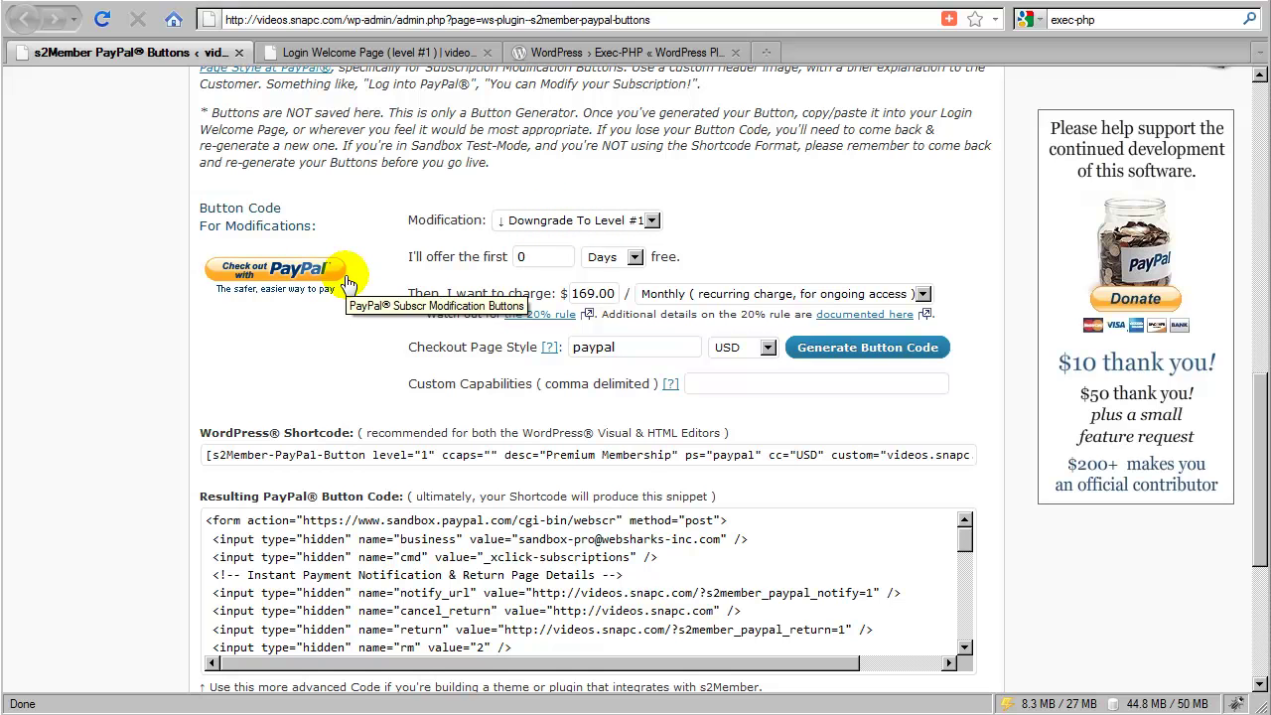
- Leave the subscription modification option at Downgrade To Level #1
click(548, 227)
click(534, 270)
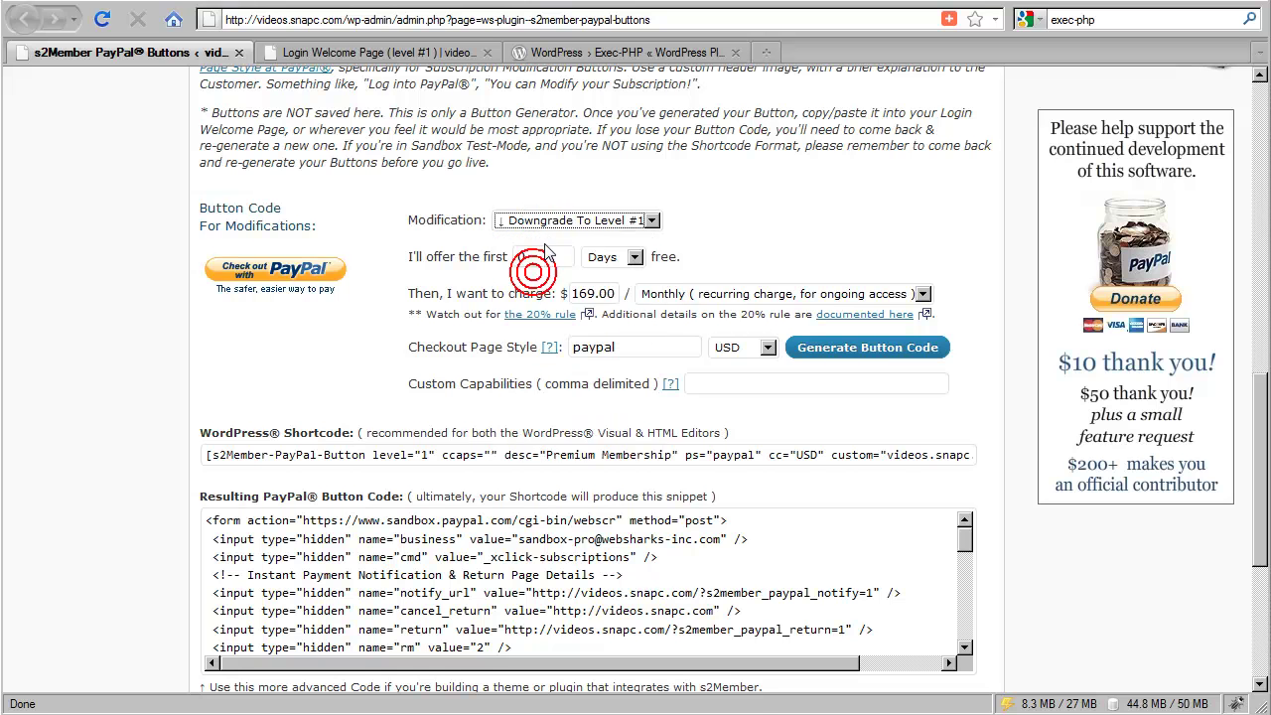
click(556, 220)
click(576, 227)
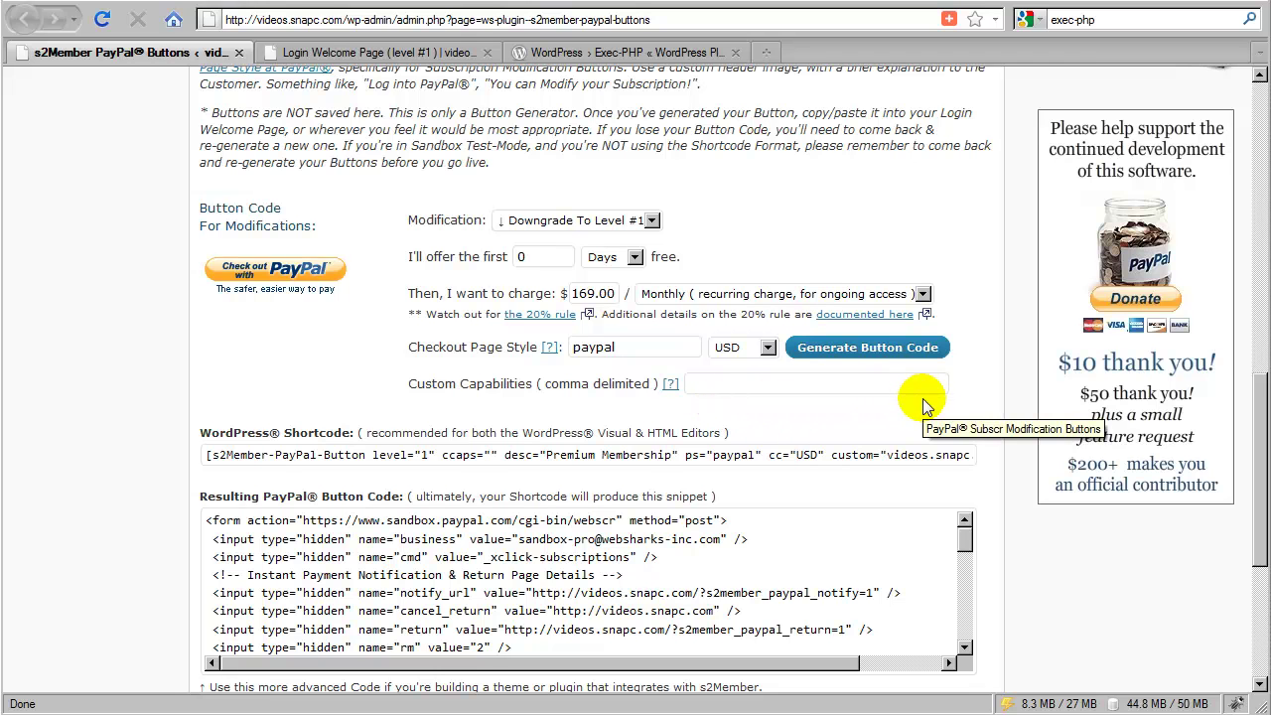
- Copy the Unsubscribe shortcode [s2Member-PayPal-Button cancel="1" image="default" /] from Subscr Cancellation Buttons
scroll(536, 398, up, 4)
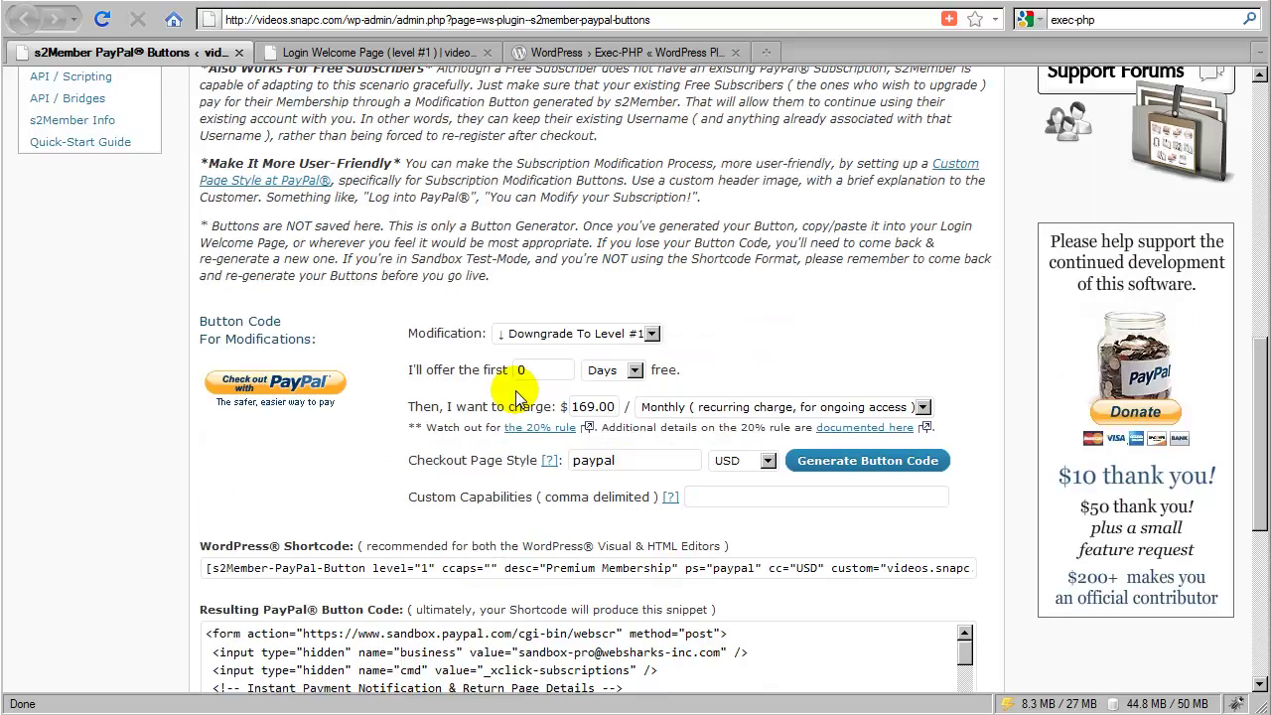
scroll(516, 398, up, 6)
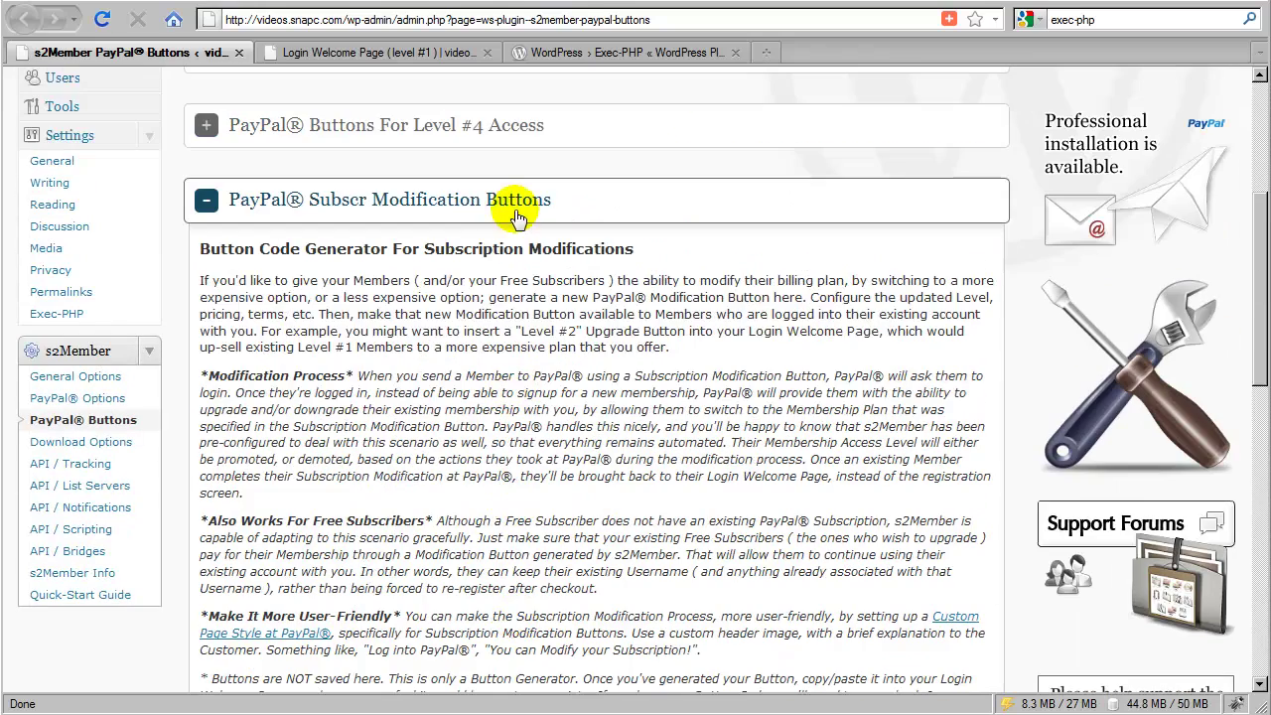
click(515, 212)
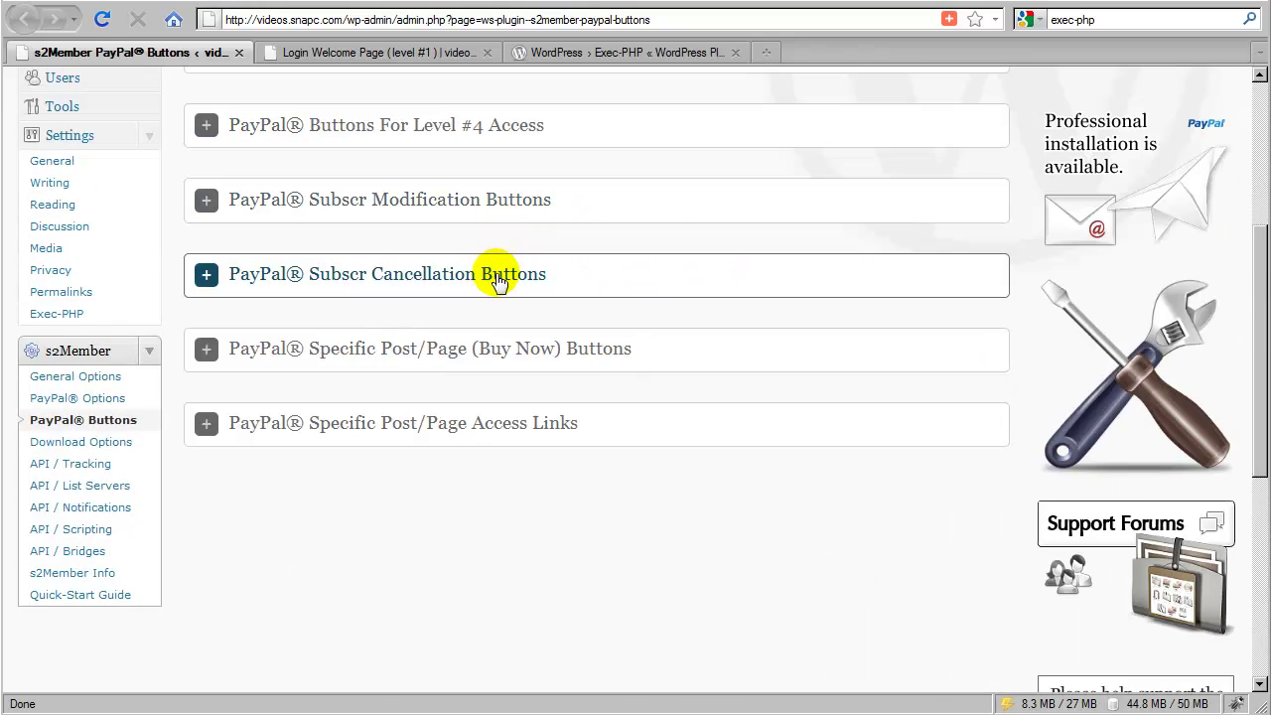
click(497, 278)
scroll(502, 278, down, 4)
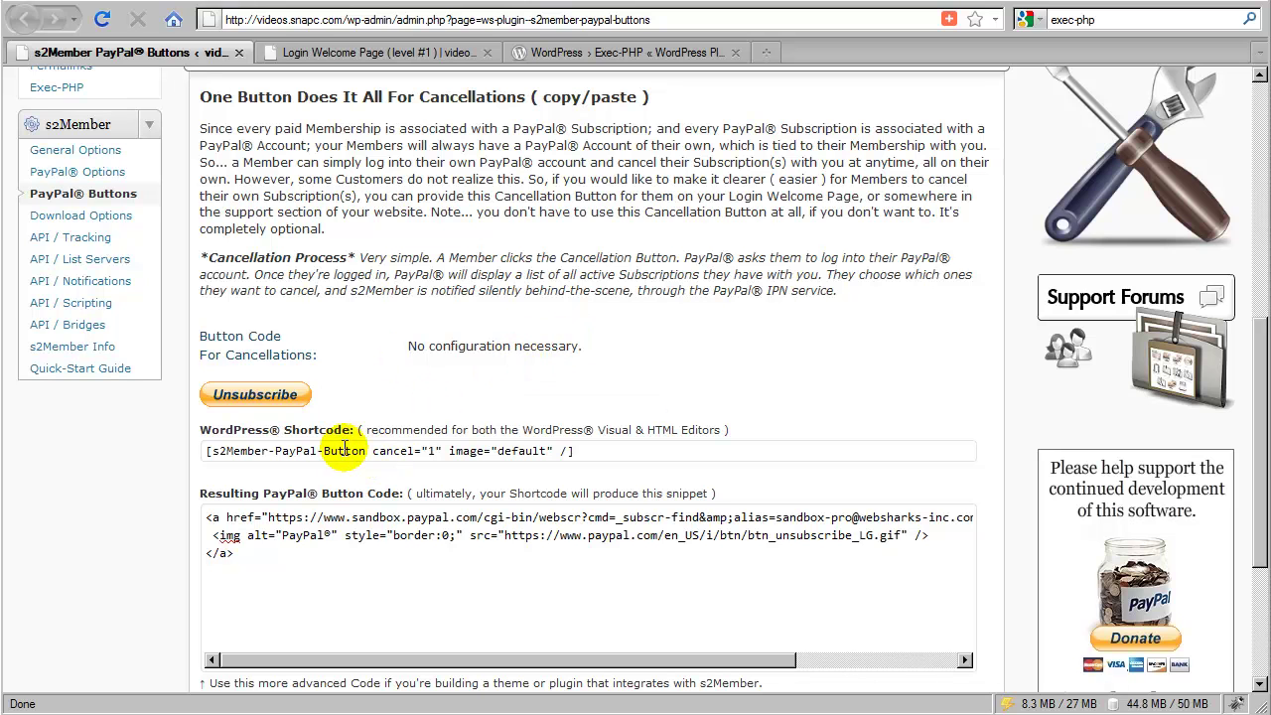
click(411, 449)
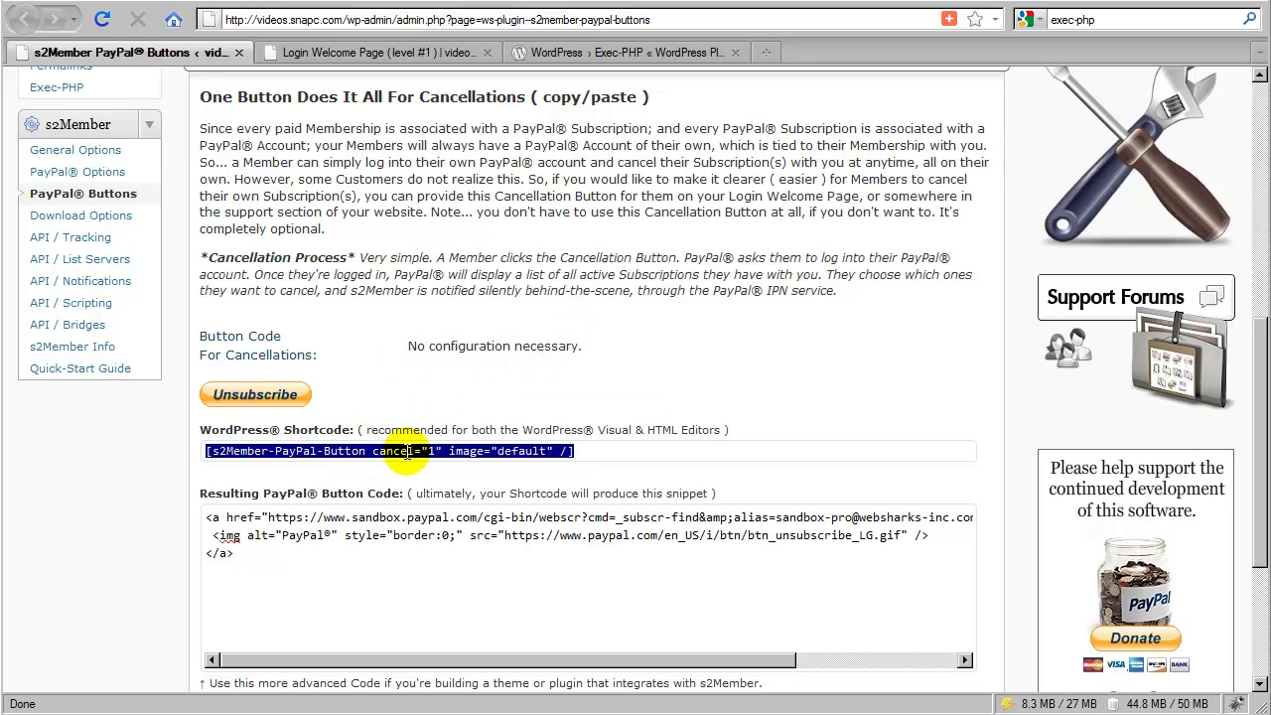
right_click(407, 452)
click(442, 520)
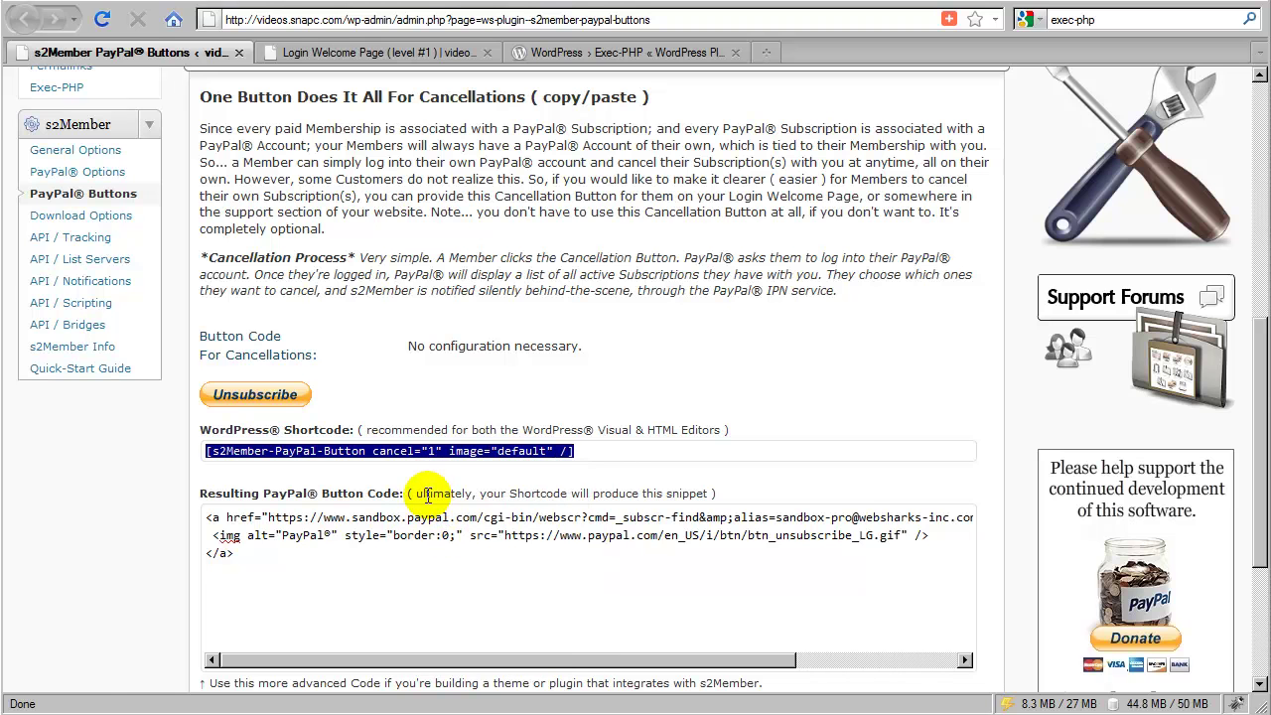
scroll(425, 495, up, 8)
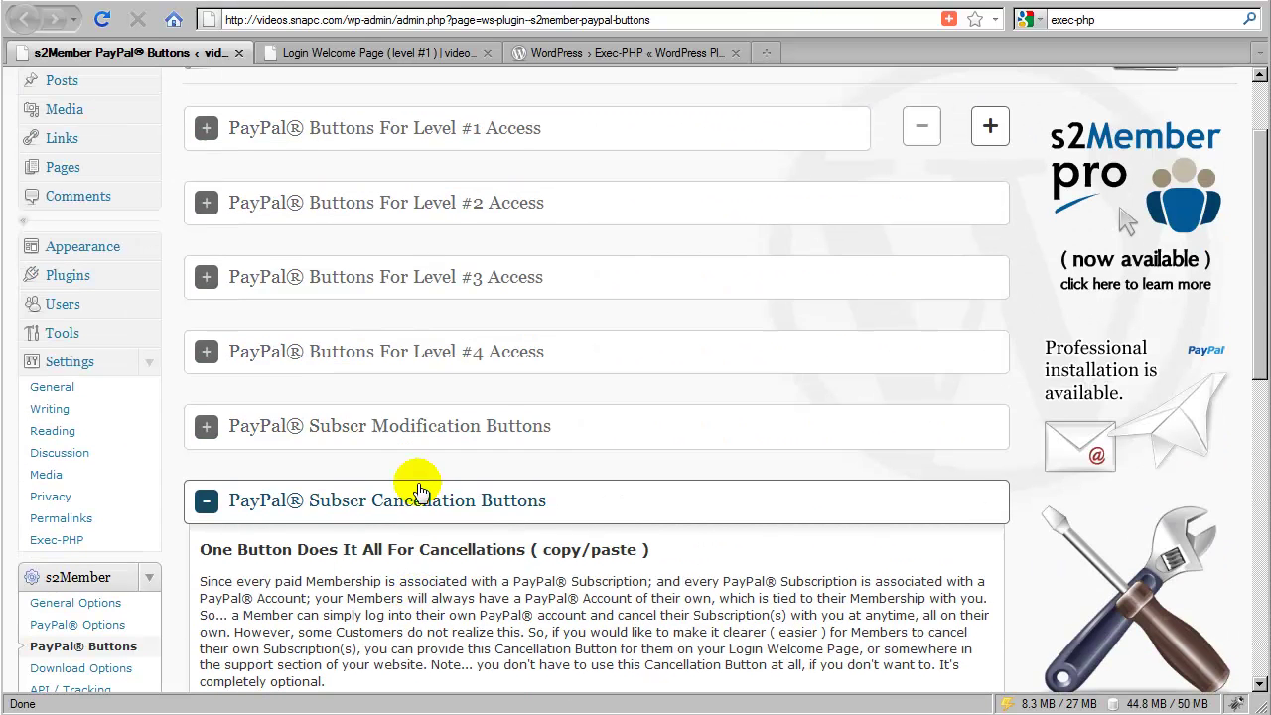
- Show the Pages list containing Login Welcome Page (level #1) and (level 0)
click(59, 167)
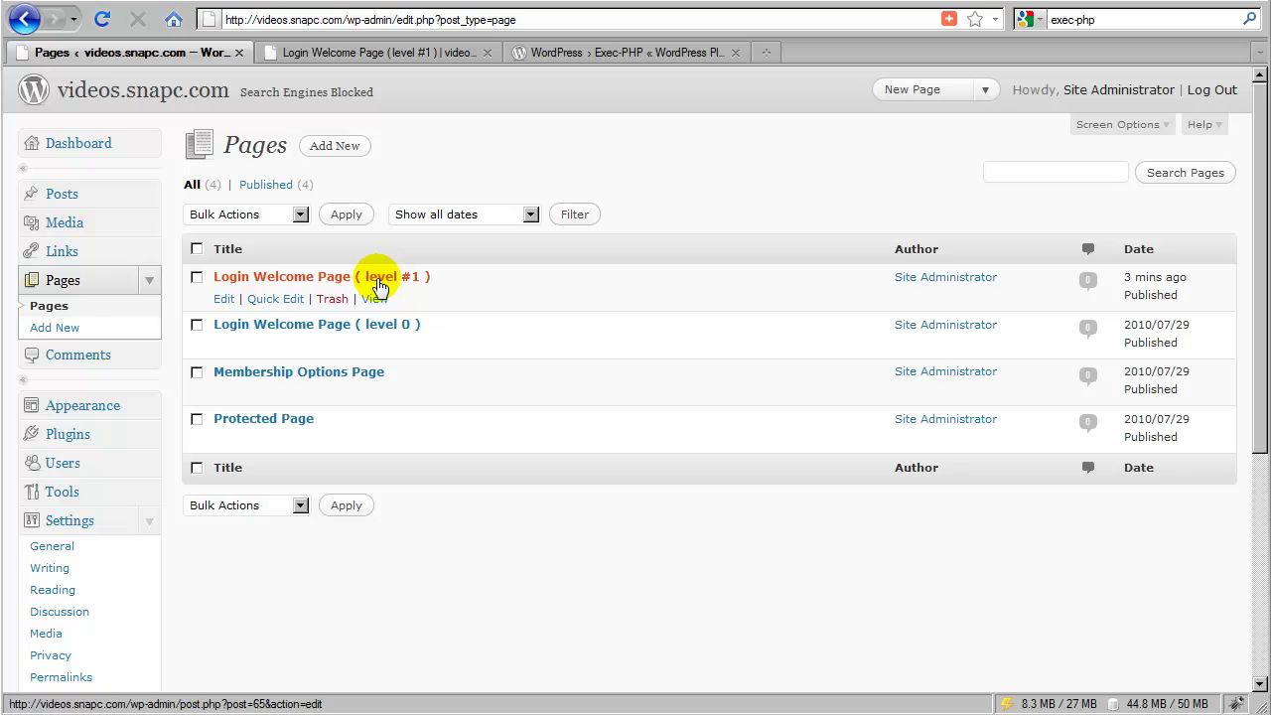
- Put 'Would you like to cancel?' and the cancellation shortcode on Login Welcome Page (level #1), then update it
click(224, 299)
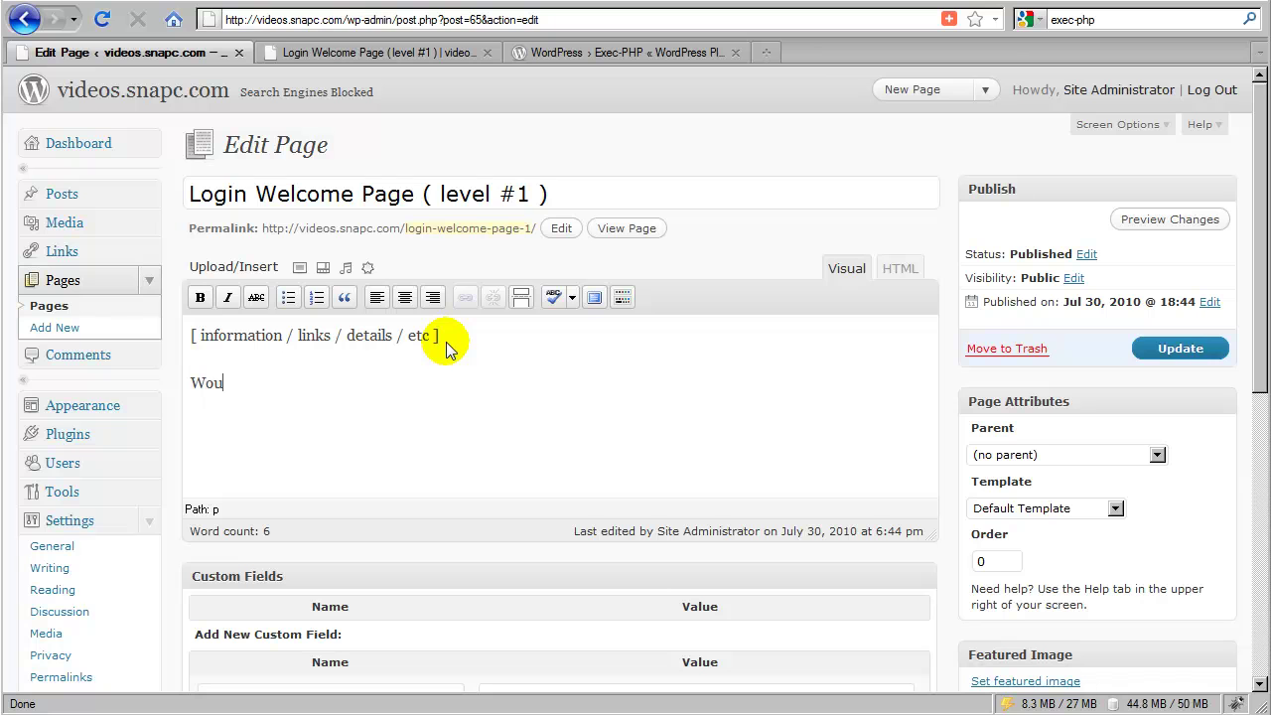
text(you like to cancel?)
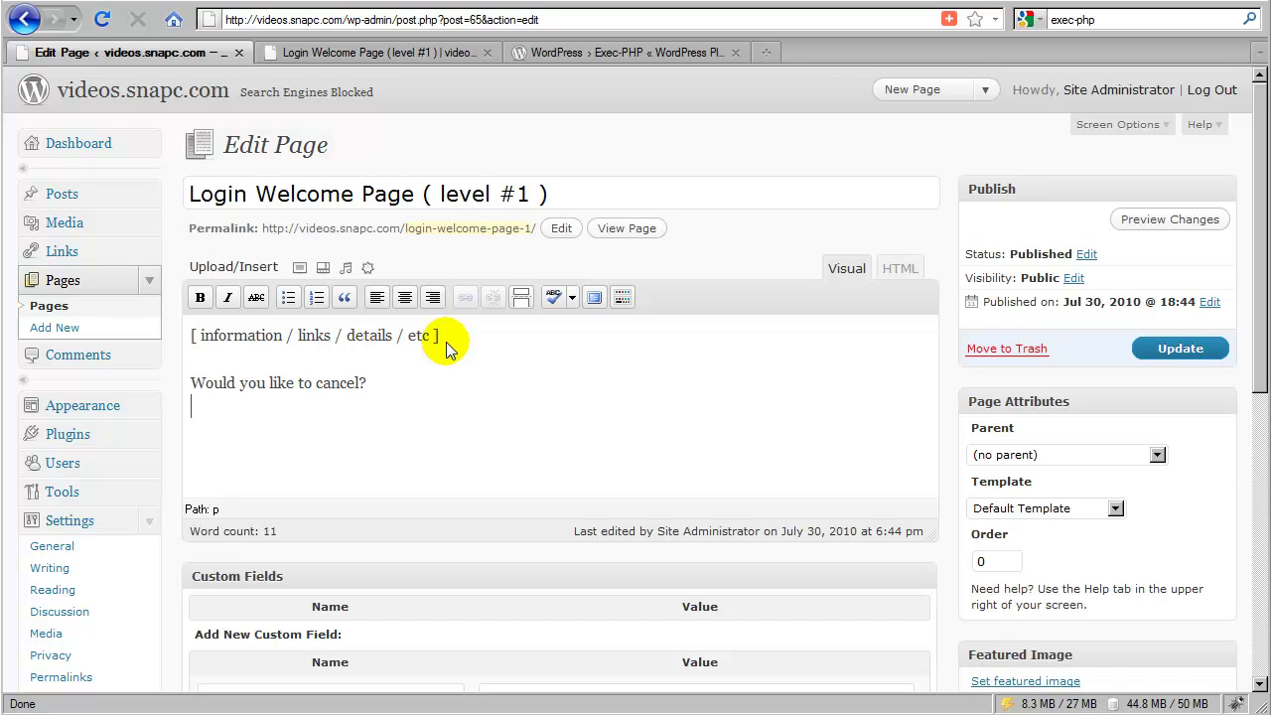
key(shift+Return)
key(ctrl+v)
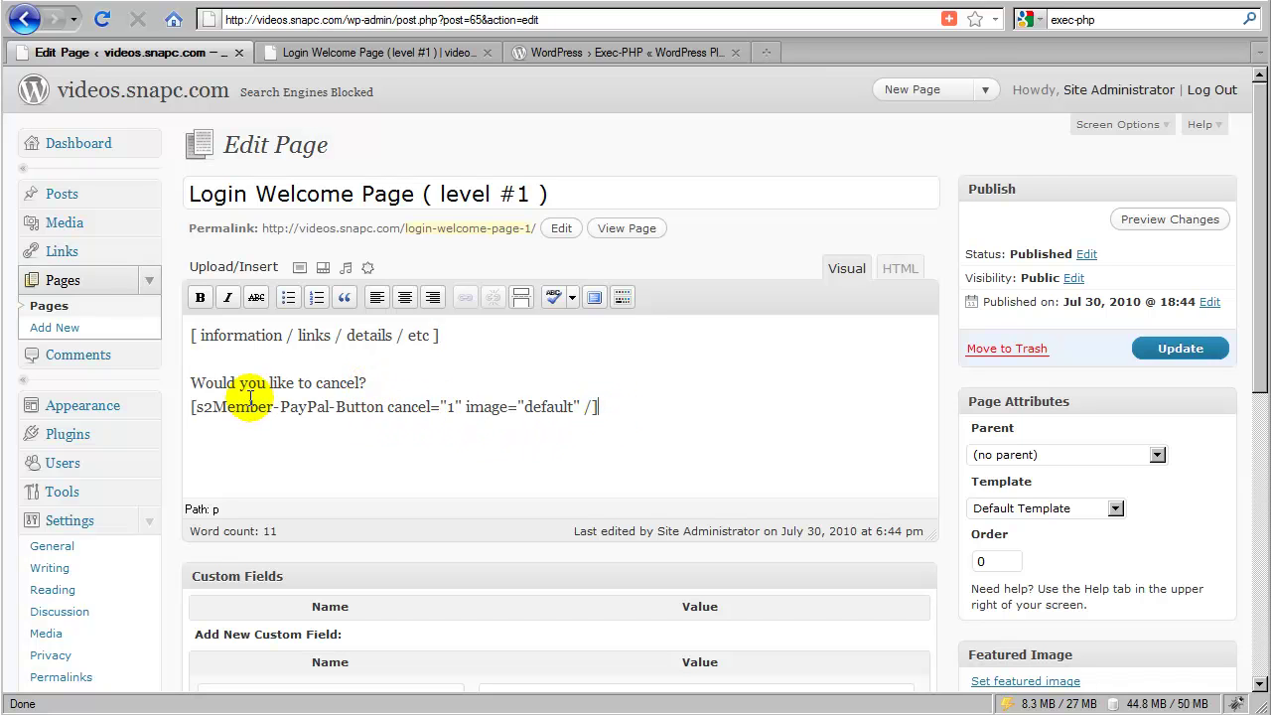
click(608, 417)
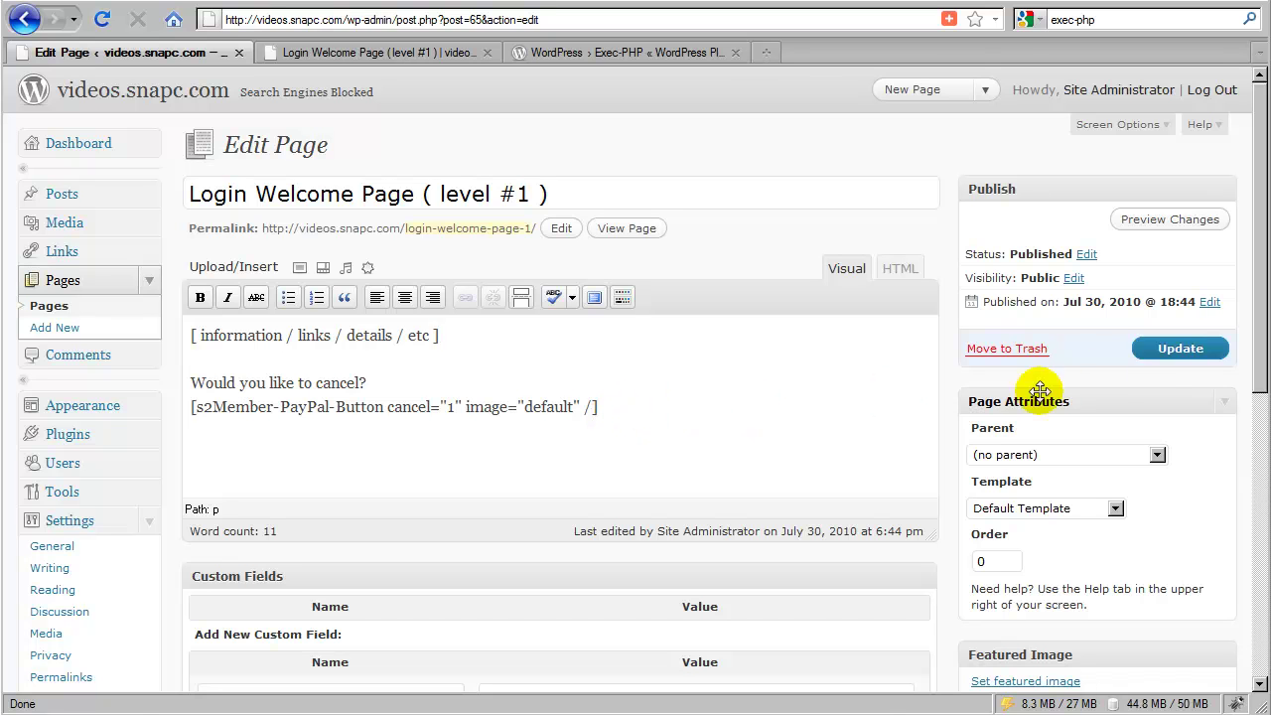
click(1158, 353)
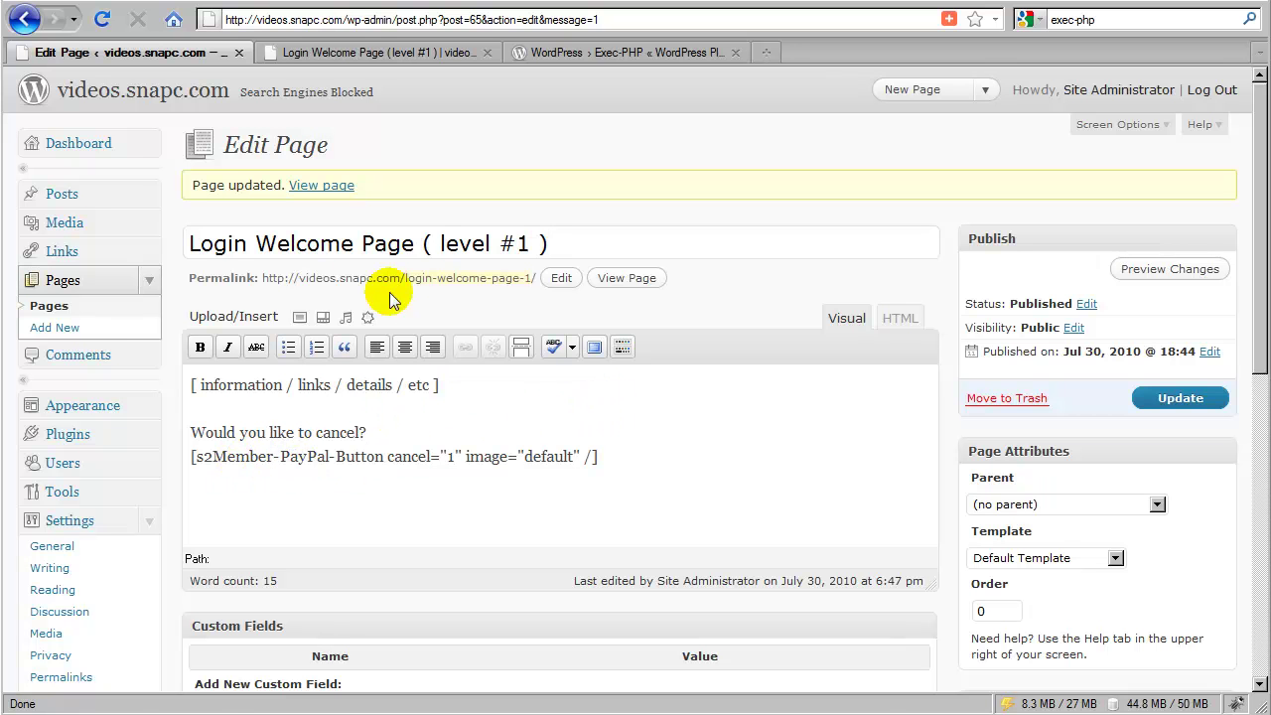
- View the live Login Welcome Page (level #1) to confirm its Unsubscribe button
click(326, 189)
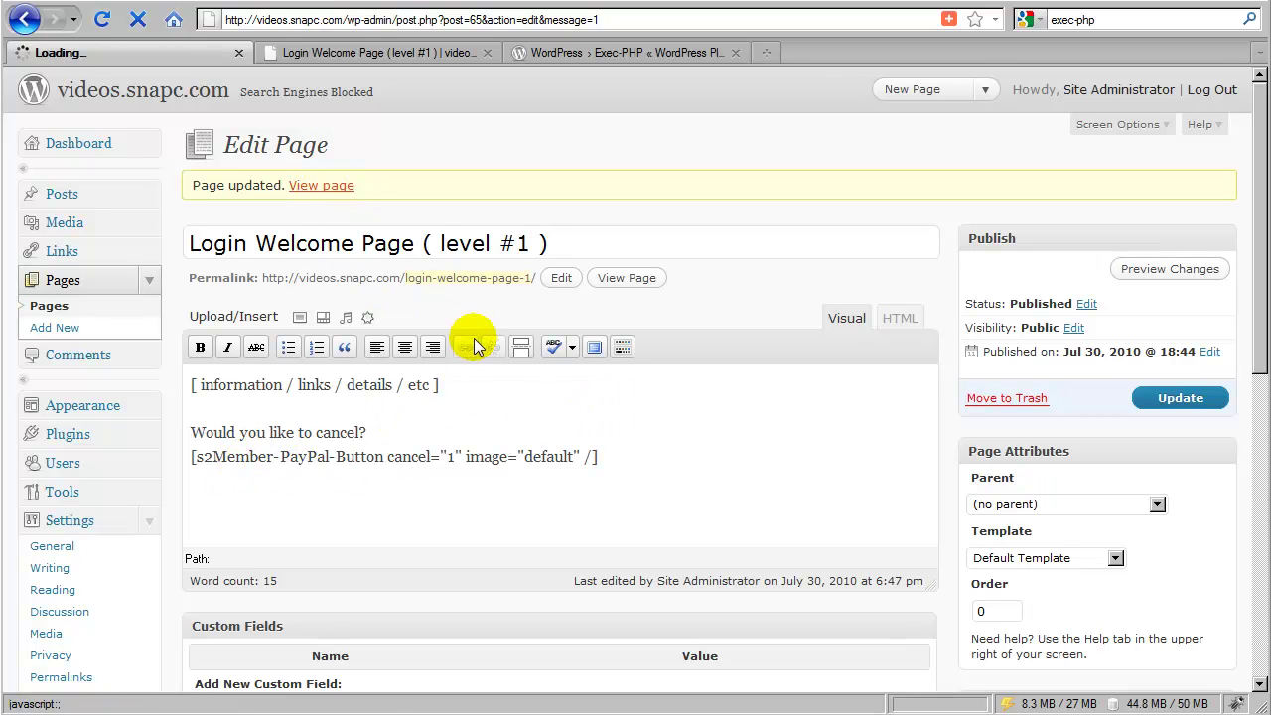
scroll(464, 437, down, 2)
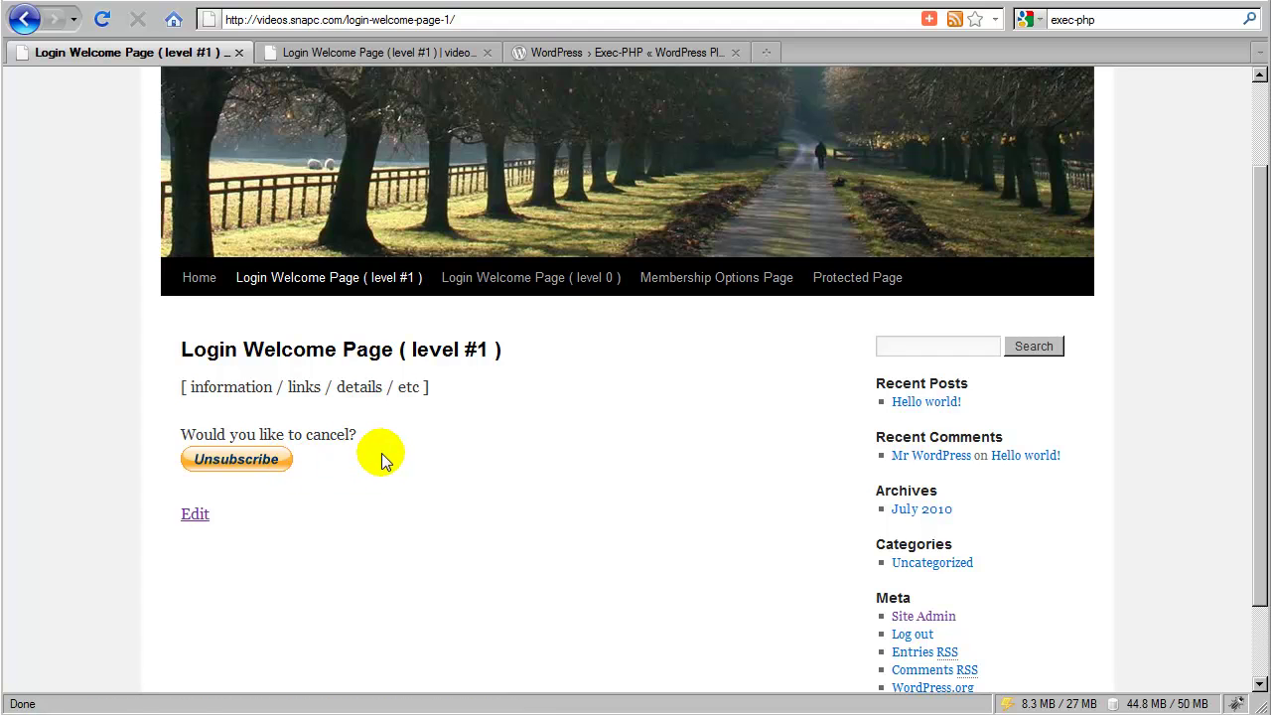
scroll(586, 437, up, 2)
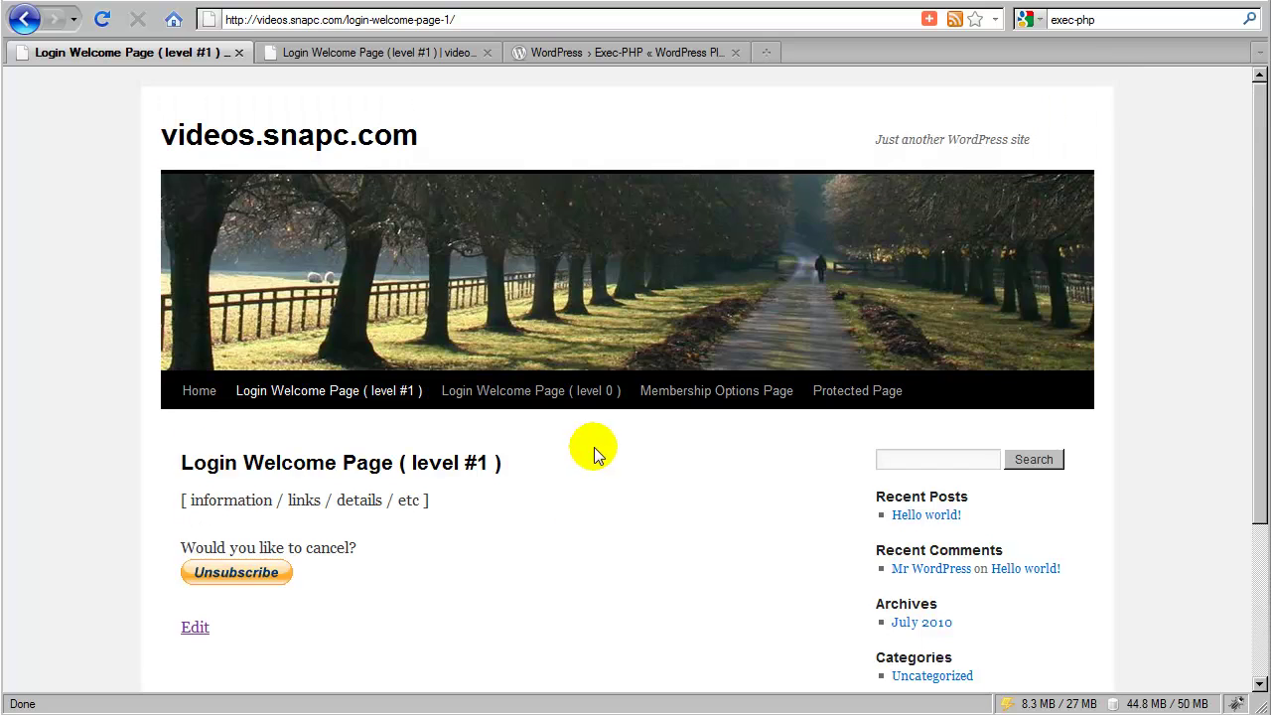
scroll(483, 511, down, 2)
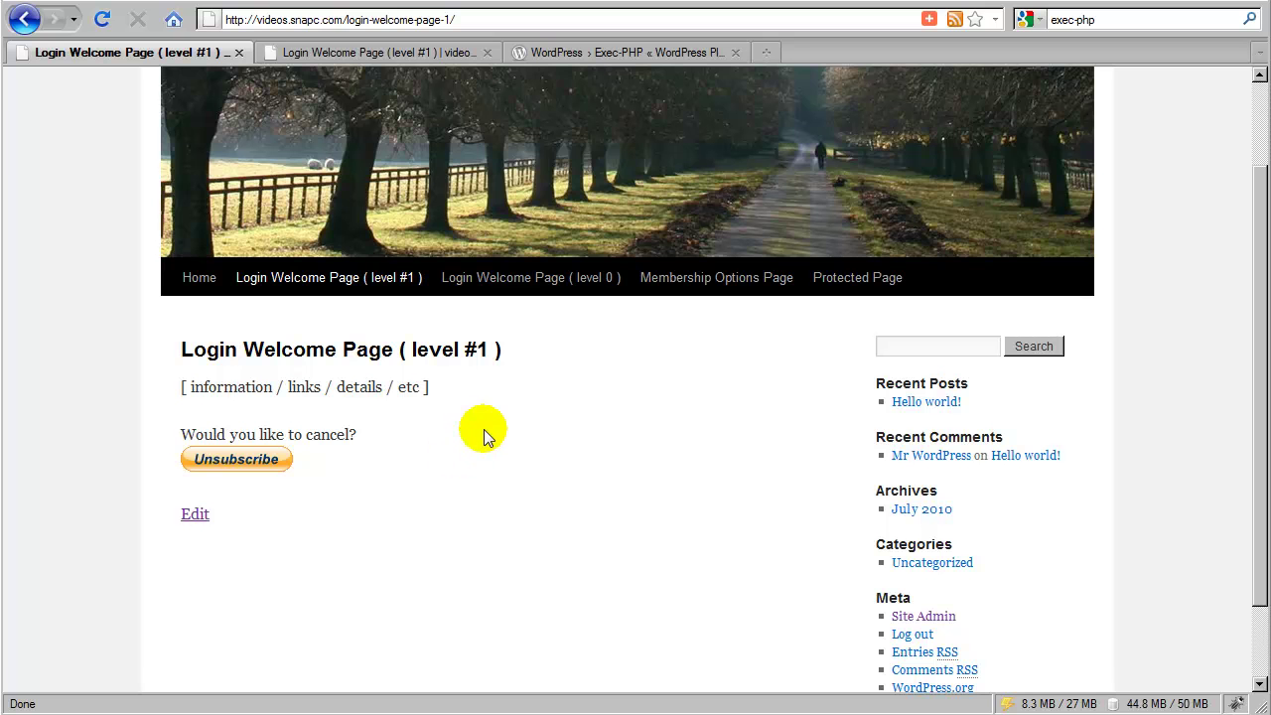
scroll(488, 450, up, 2)
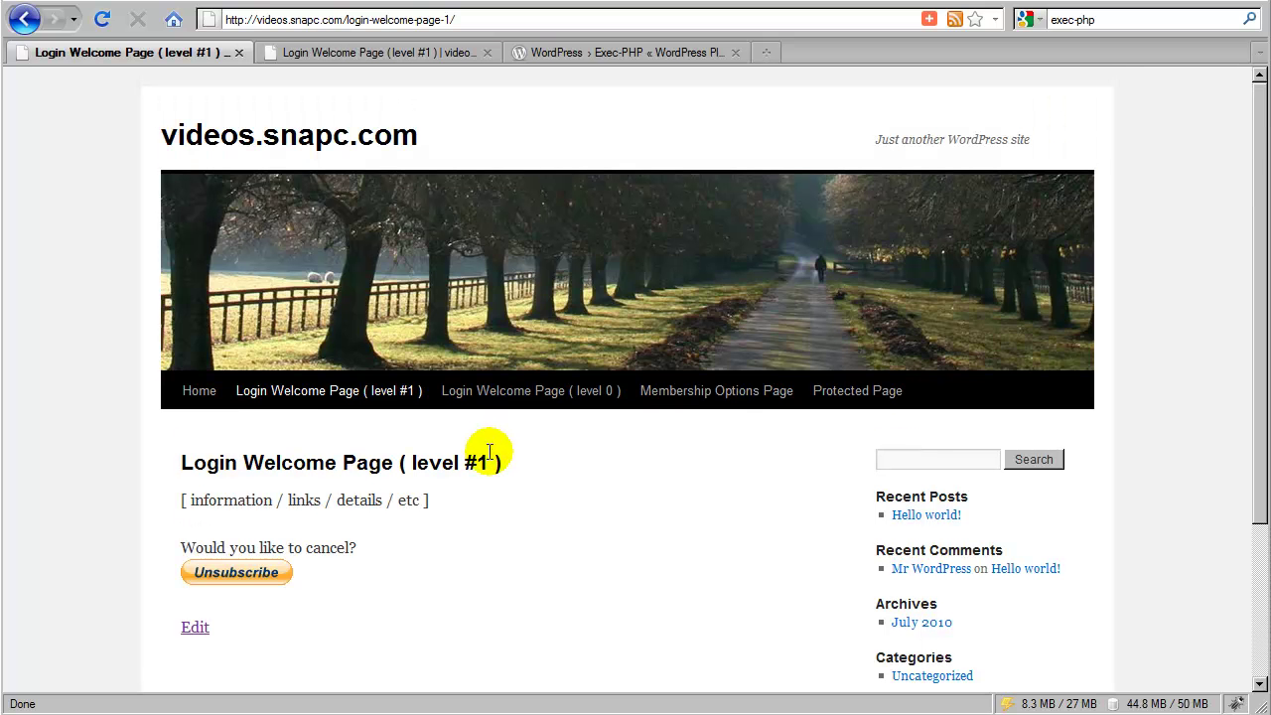
scroll(489, 454, down, 2)
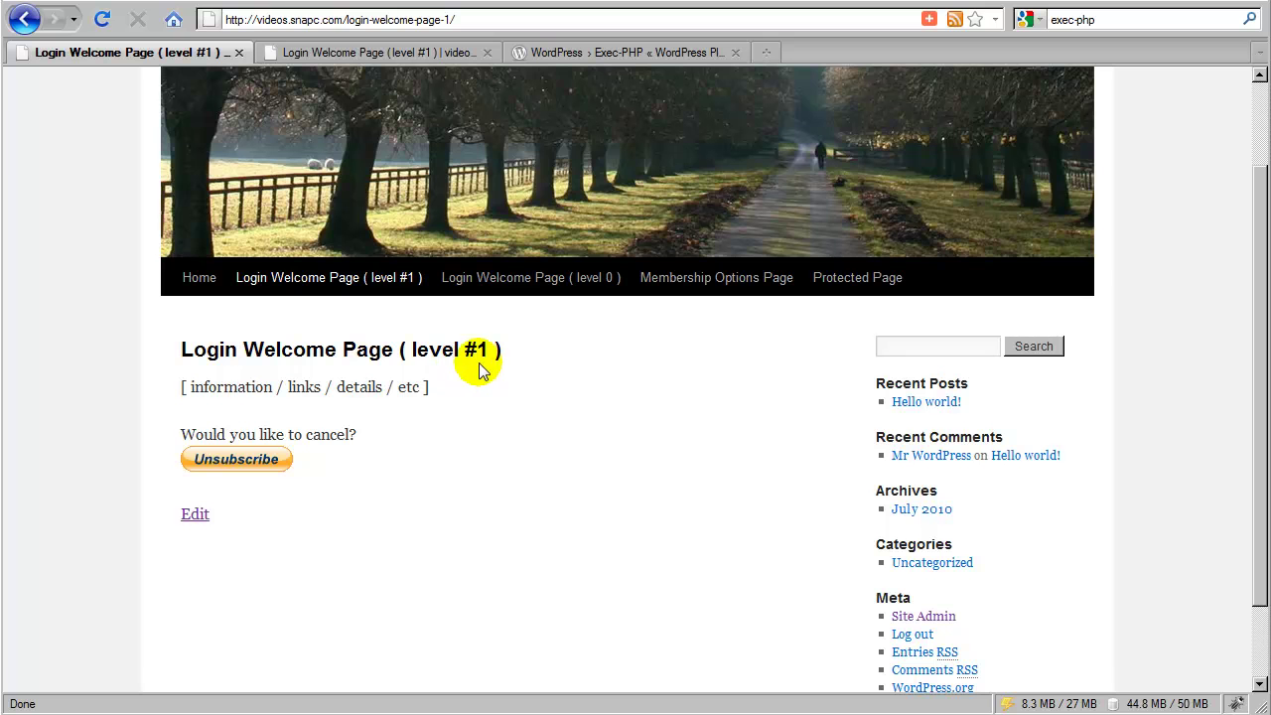
click(701, 286)
scroll(535, 467, down, 3)
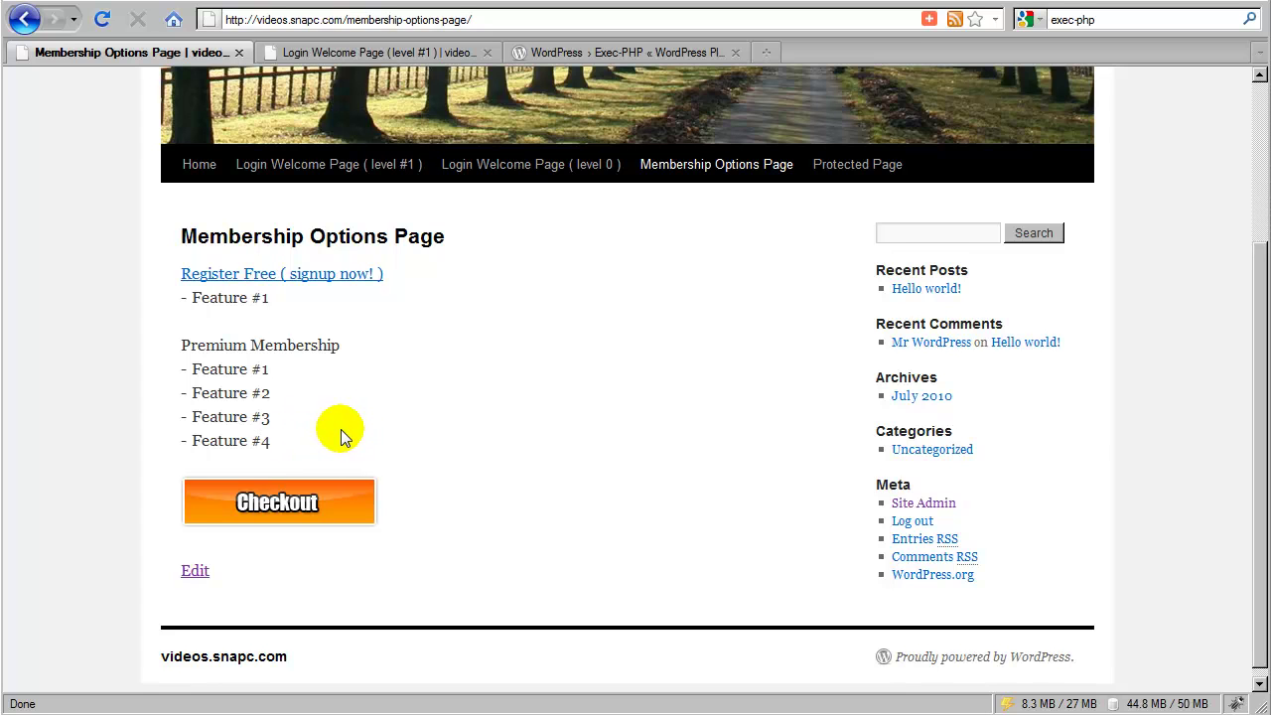
scroll(413, 428, up, 2)
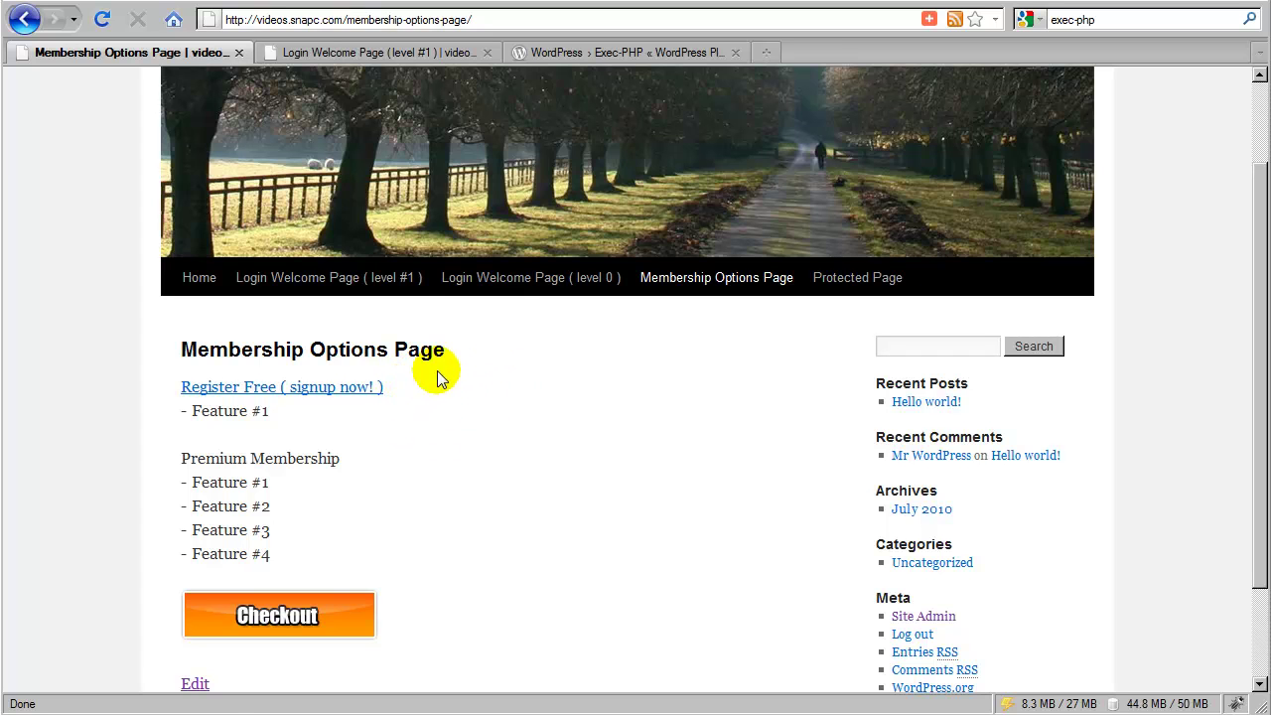
click(347, 281)
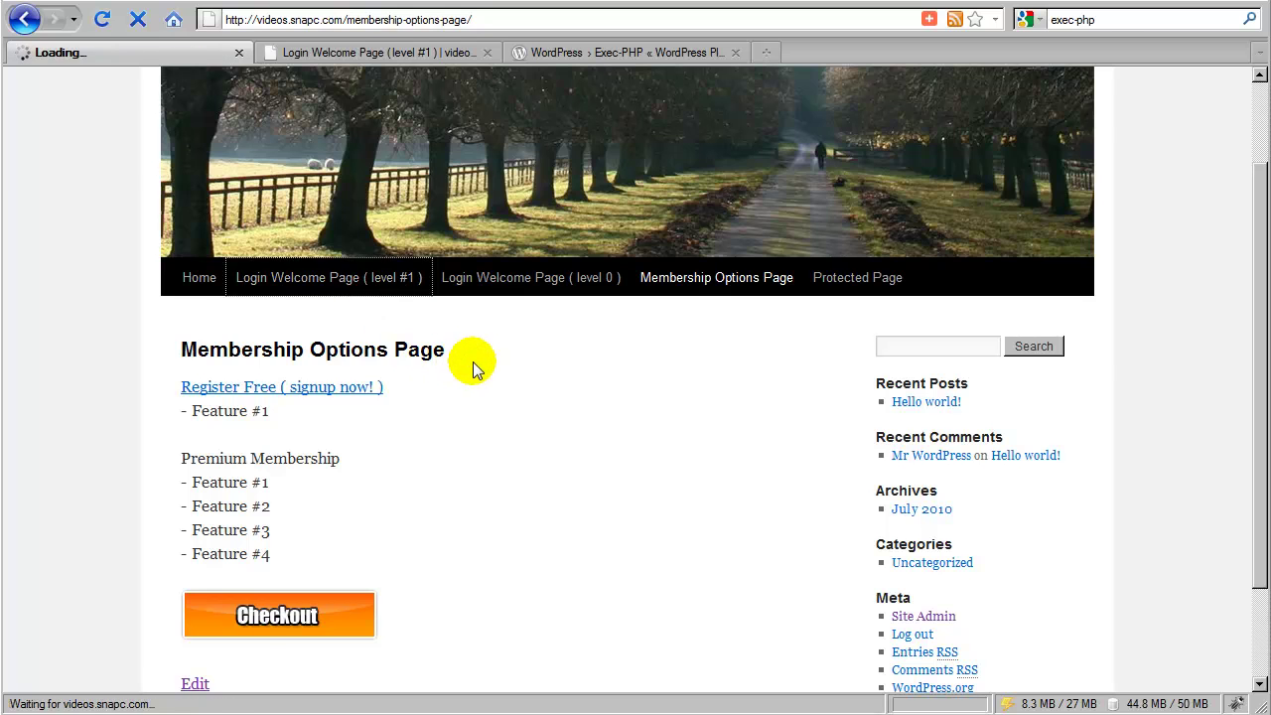
scroll(477, 387, down, 2)
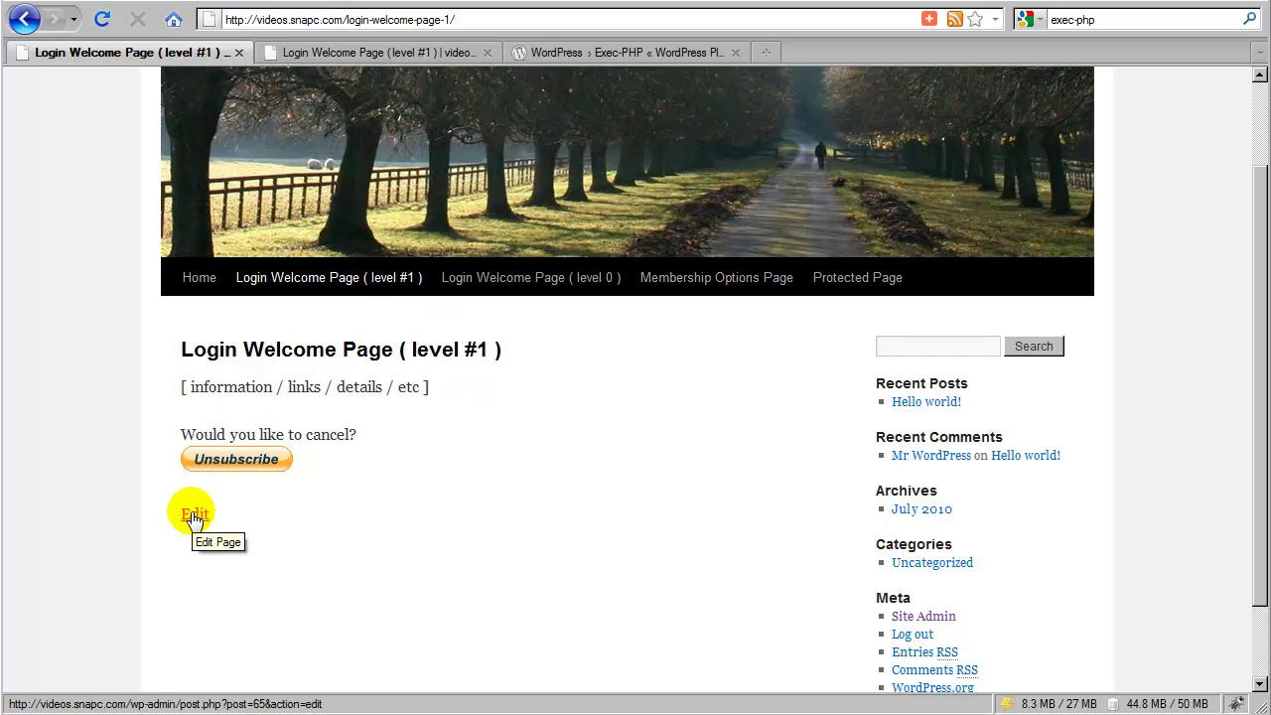
- Go from the dashboard to the s2Member PayPal Options page
click(934, 617)
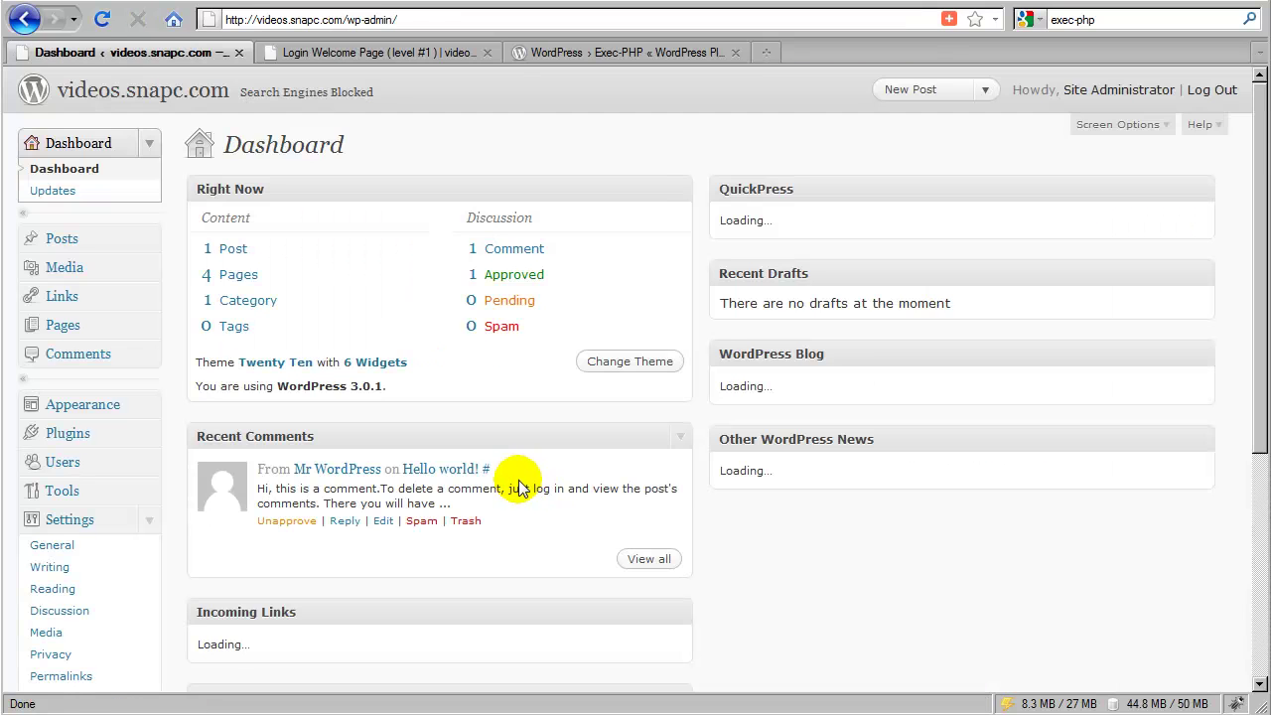
scroll(320, 461, down, 2)
scroll(304, 461, down, 1)
scroll(258, 464, down, 3)
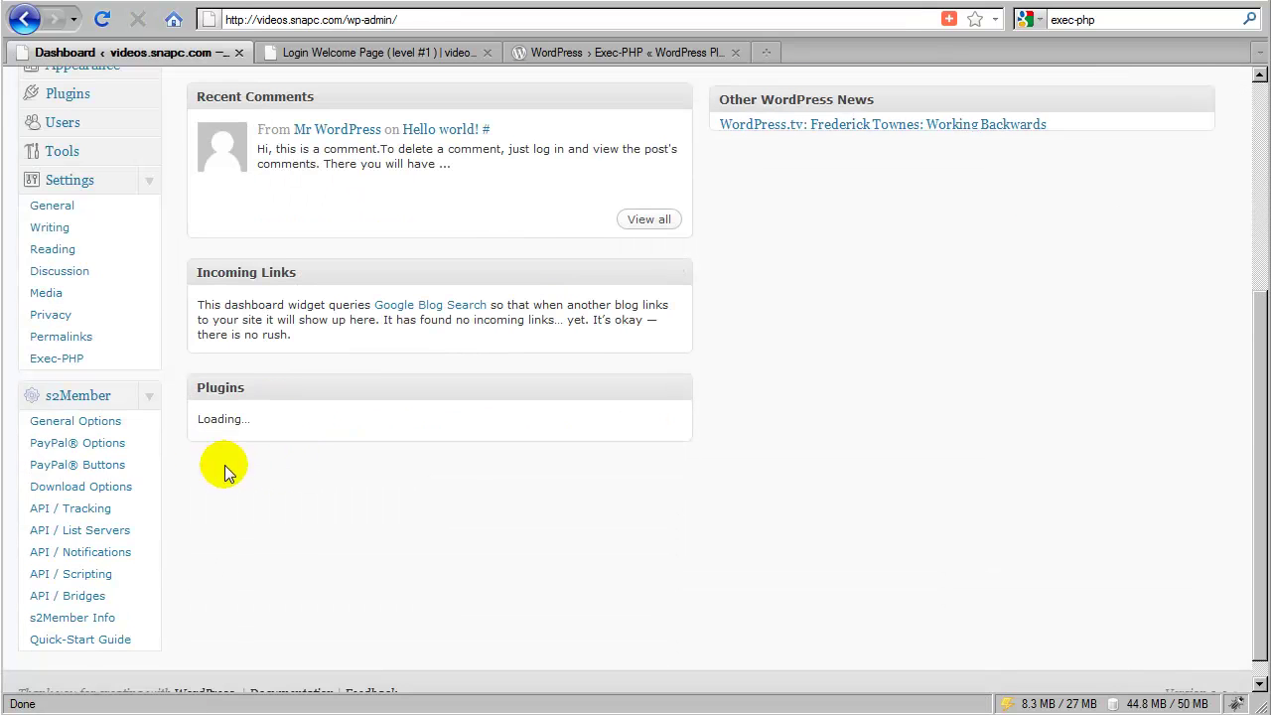
click(116, 447)
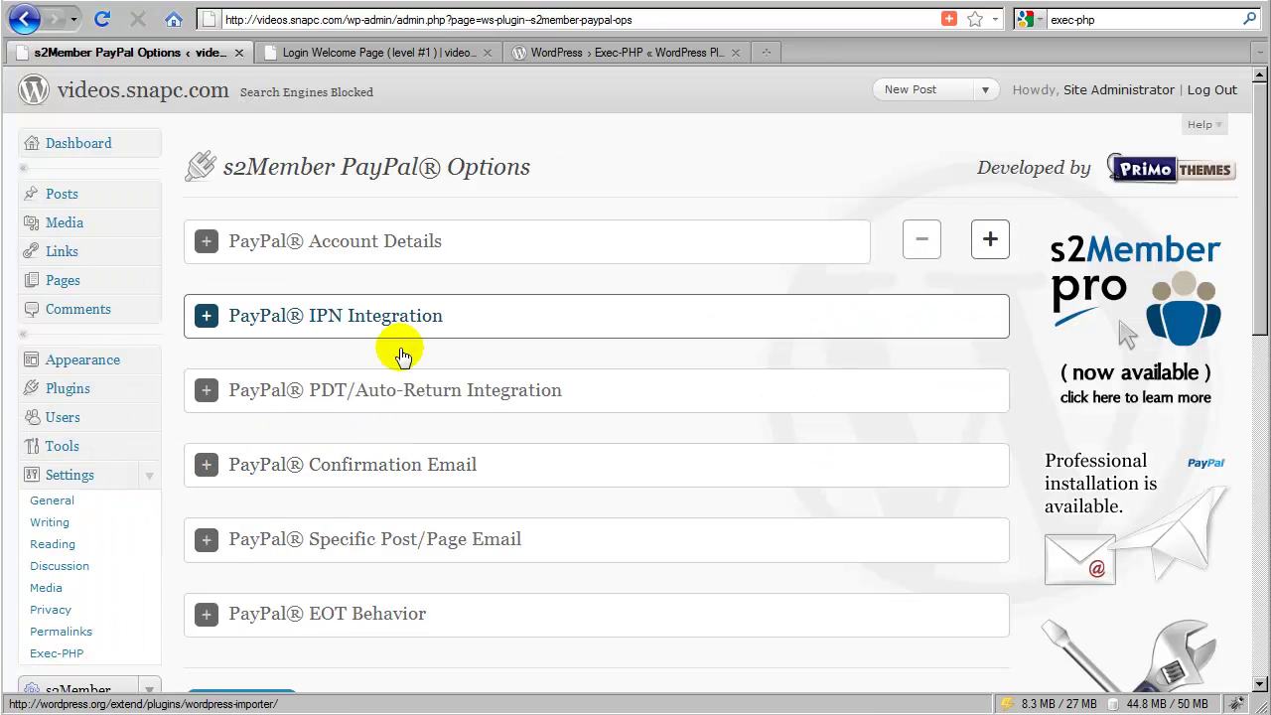
- Review the PayPal Account Details: sandbox e-mail, Sandbox Testing and logging routines enabled
click(586, 249)
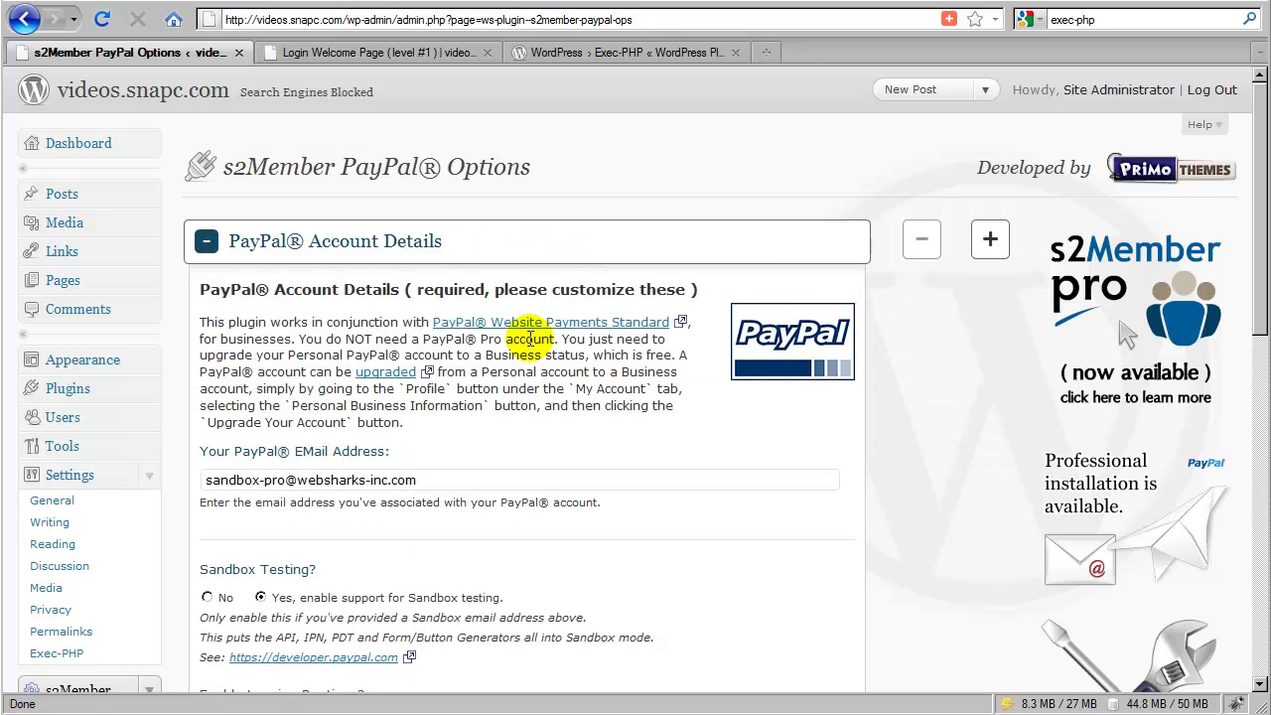
scroll(525, 334, down, 4)
scroll(526, 347, down, 2)
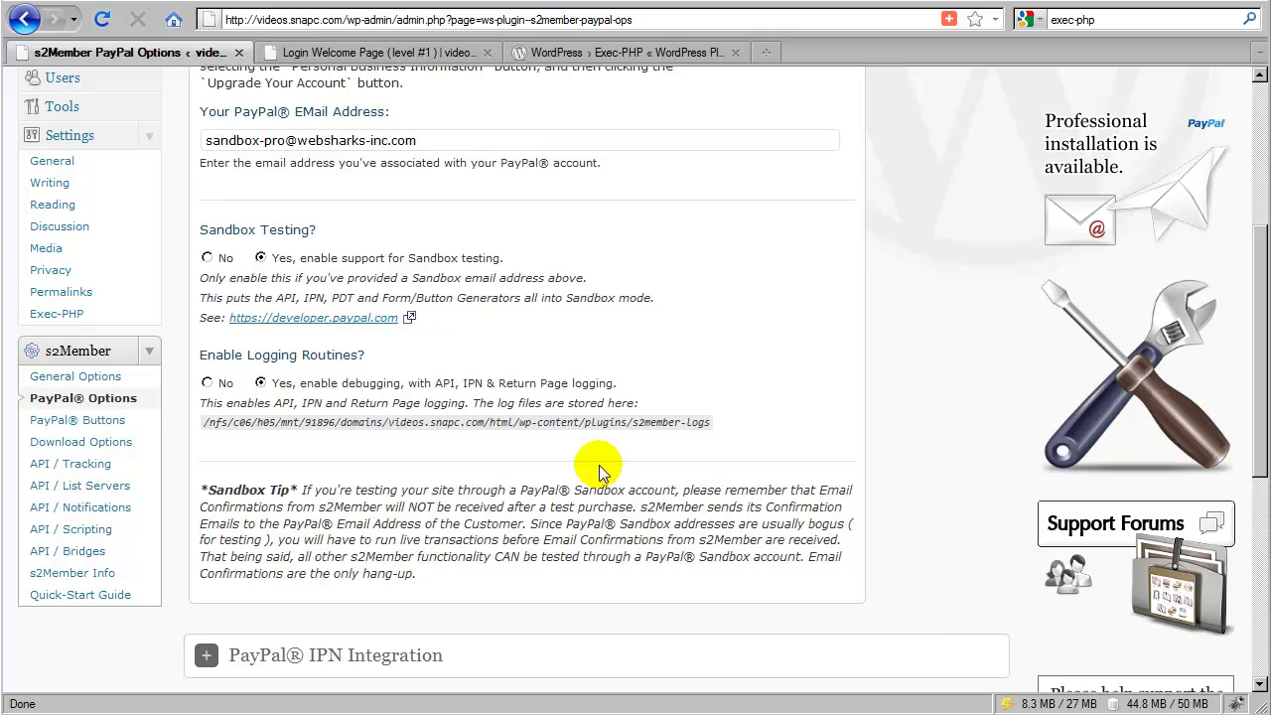
drag(711, 422, 495, 422)
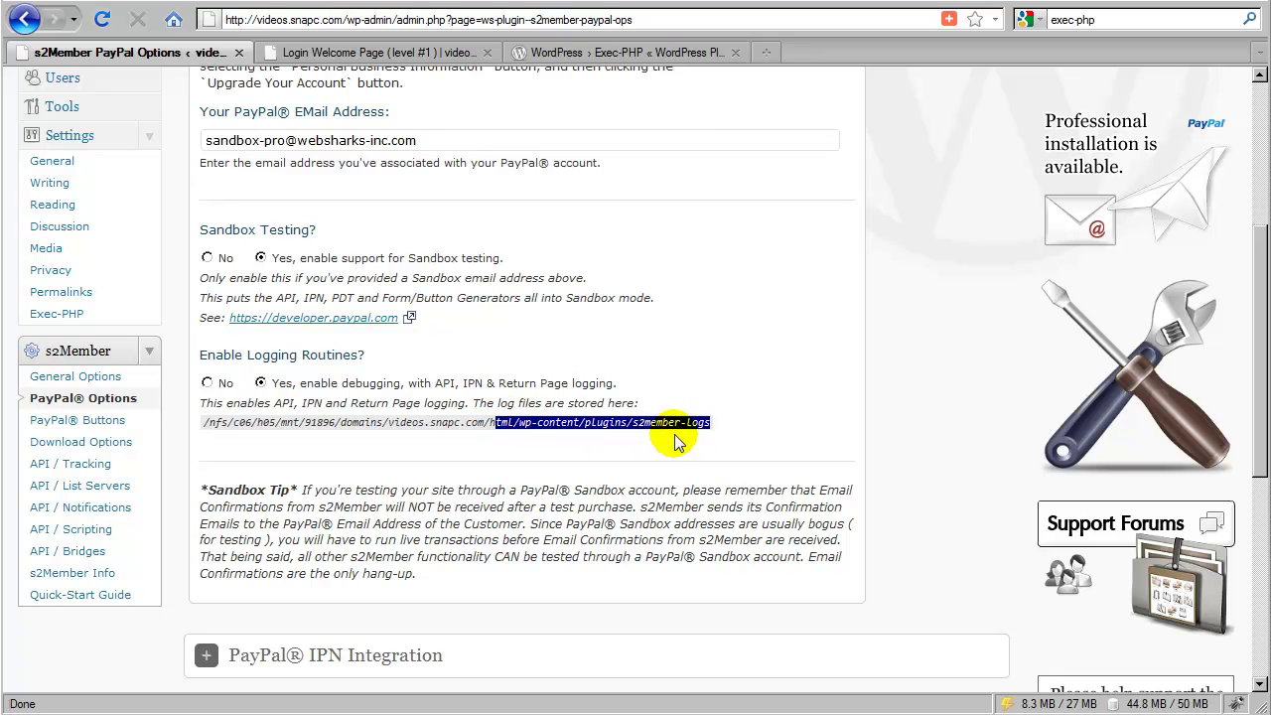
click(688, 435)
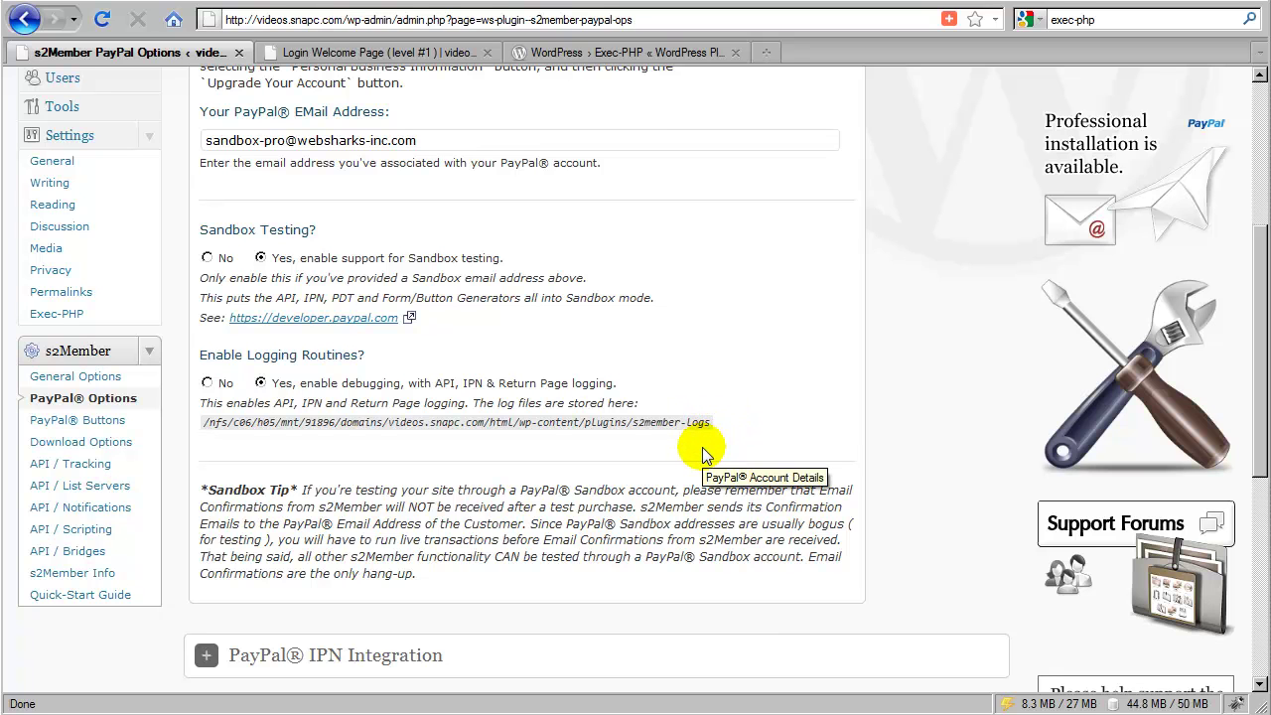
scroll(532, 455, up, 5)
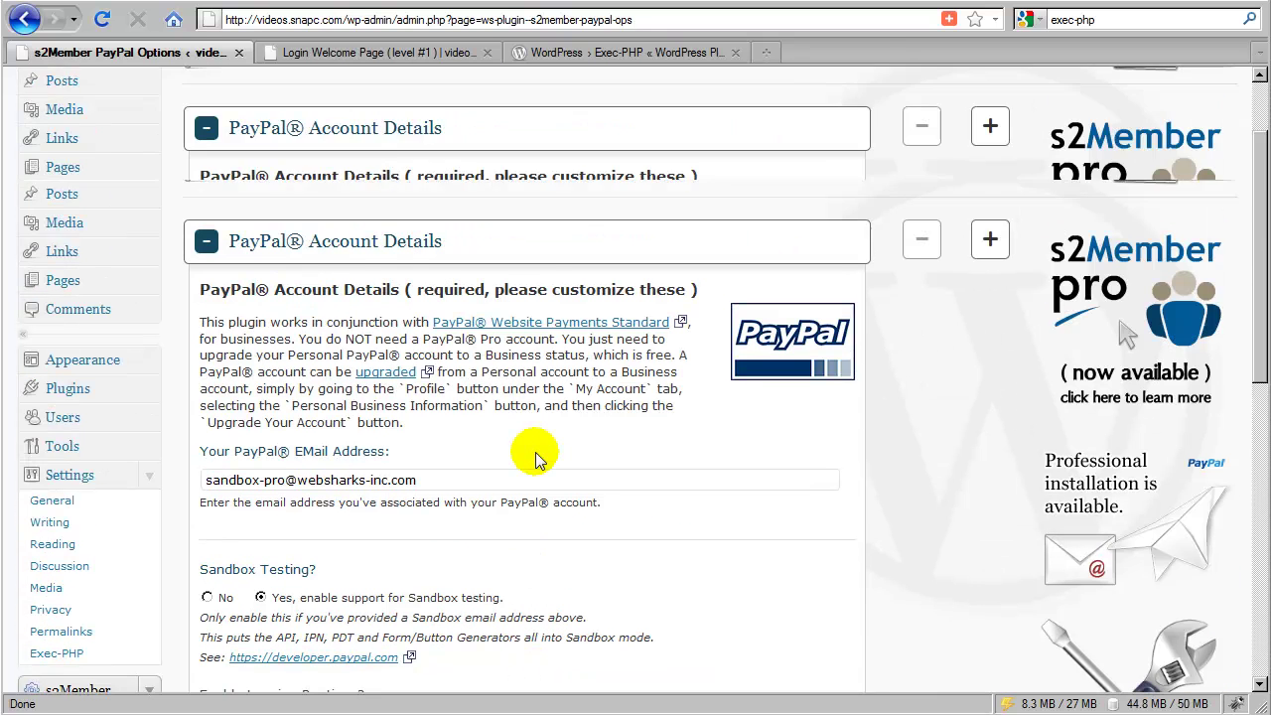
- Collapse PayPal Account Details and scroll down to the EOT Behavior section
click(407, 247)
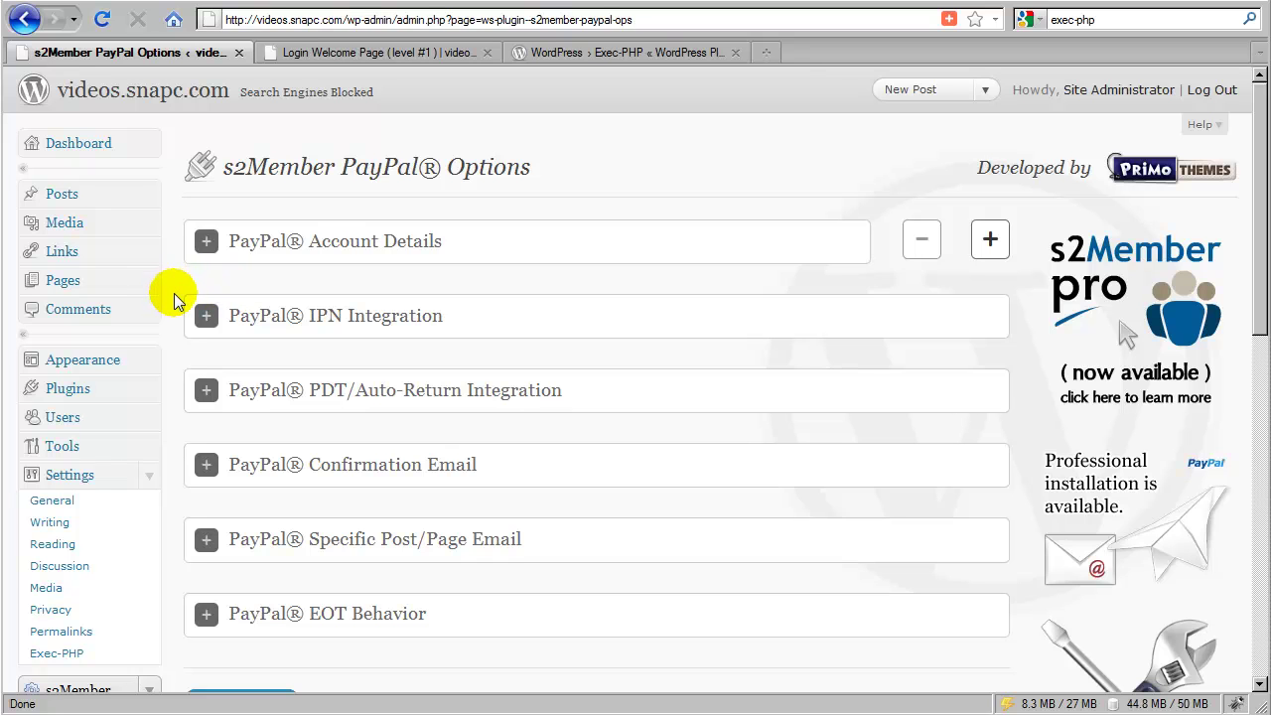
scroll(170, 280, down, 3)
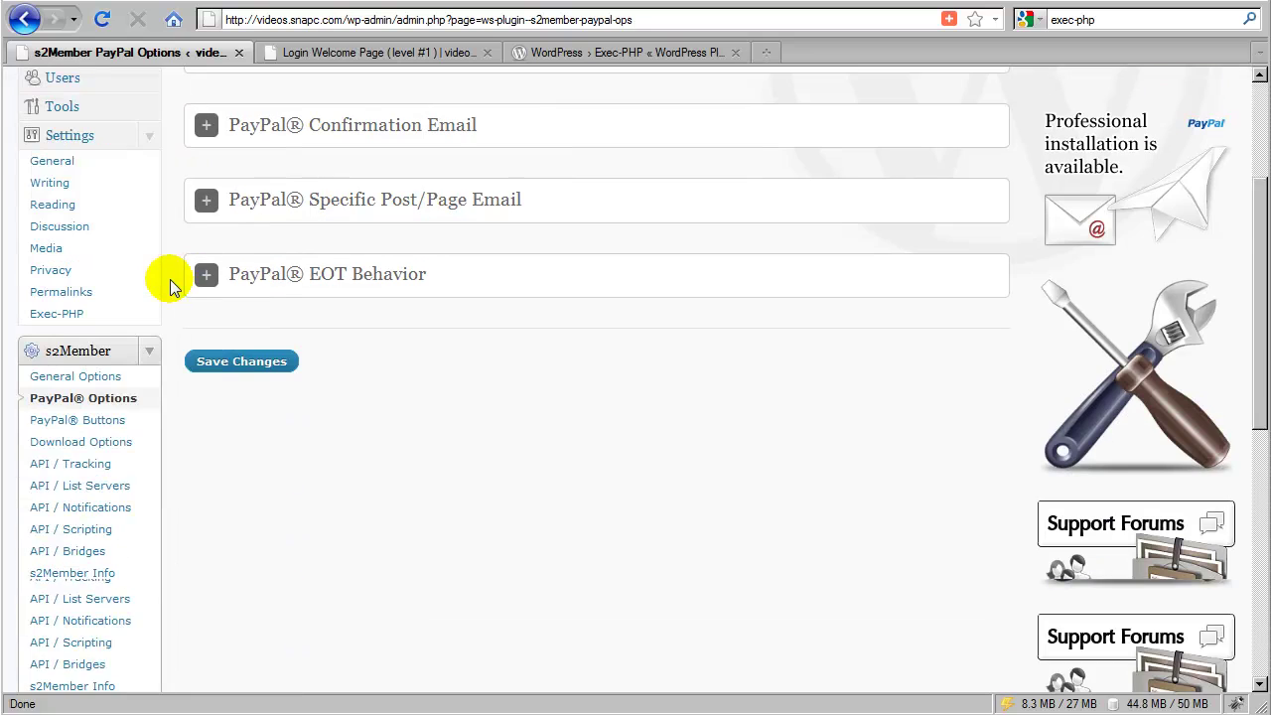